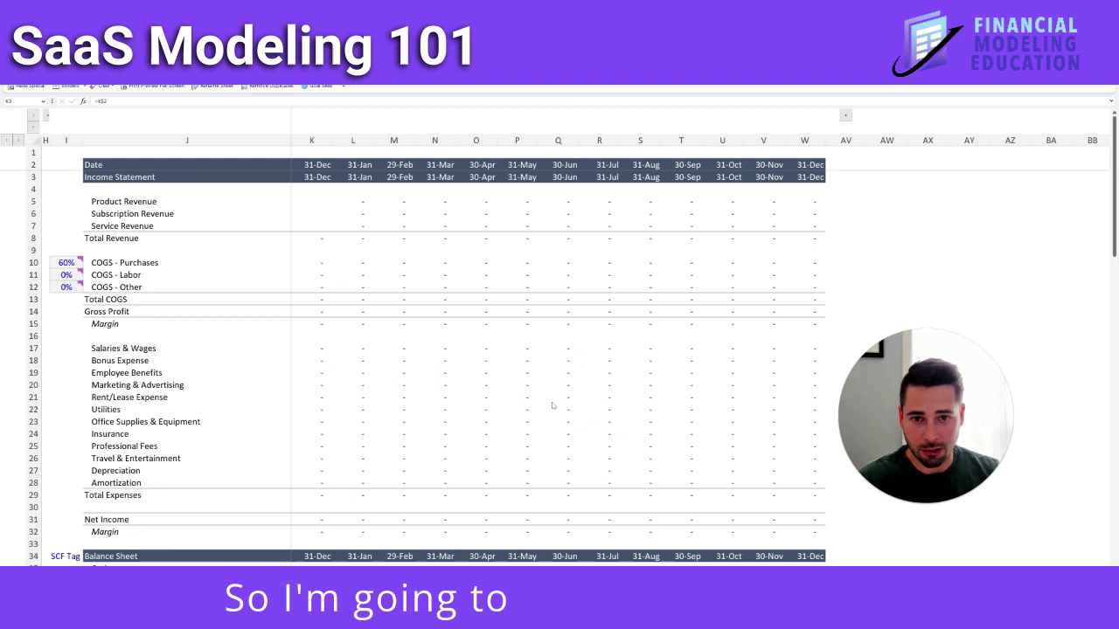
Highlight the empty revenue and expense figures, then scroll down to the zero-filled Unearned Revenue schedule
{"action": "left_click", "coordinate": [330, 217]}
{"action": "mouse_move", "coordinate": [320, 201]}
{"action": "left_mouse_down"}
{"action": "mouse_move", "coordinate": [781, 202]}
{"action": "mouse_move", "coordinate": [799, 225]}
{"action": "mouse_move", "coordinate": [801, 519]}
{"action": "left_mouse_up"}
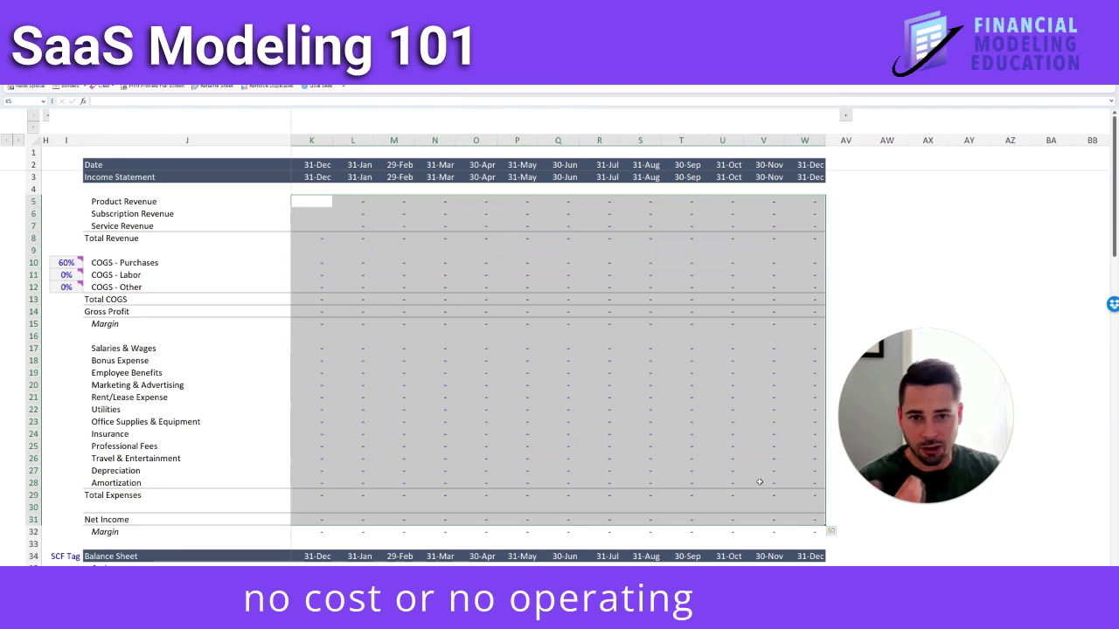
{"action": "scroll", "coordinate": [560, 387], "scroll_direction": "down", "scroll_amount": 7}
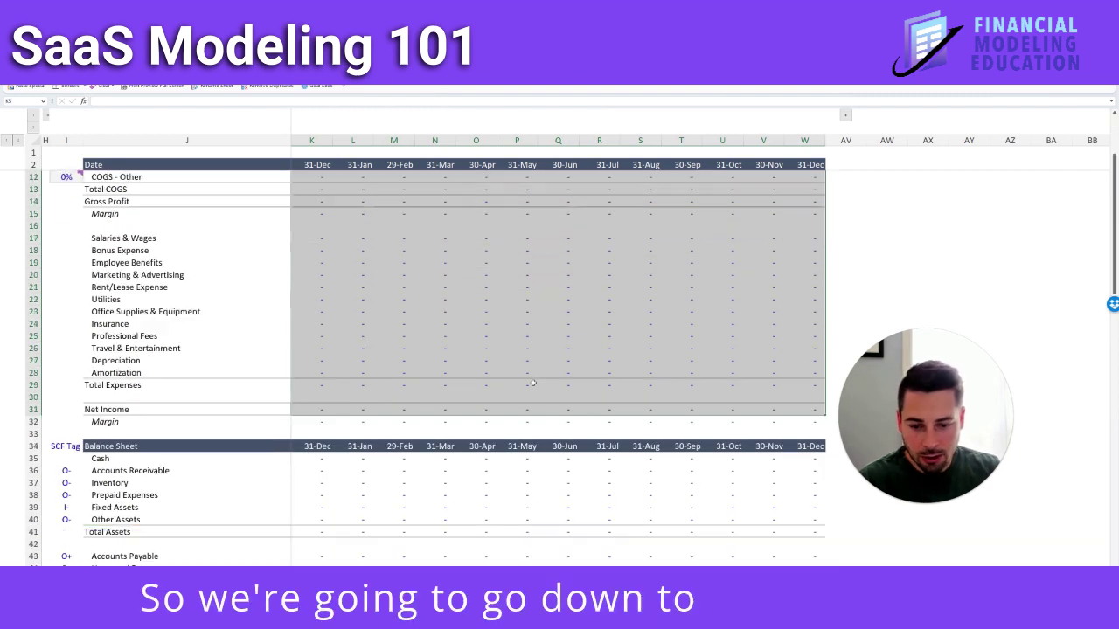
{"action": "scroll", "coordinate": [532, 382], "scroll_direction": "down", "scroll_amount": 9}
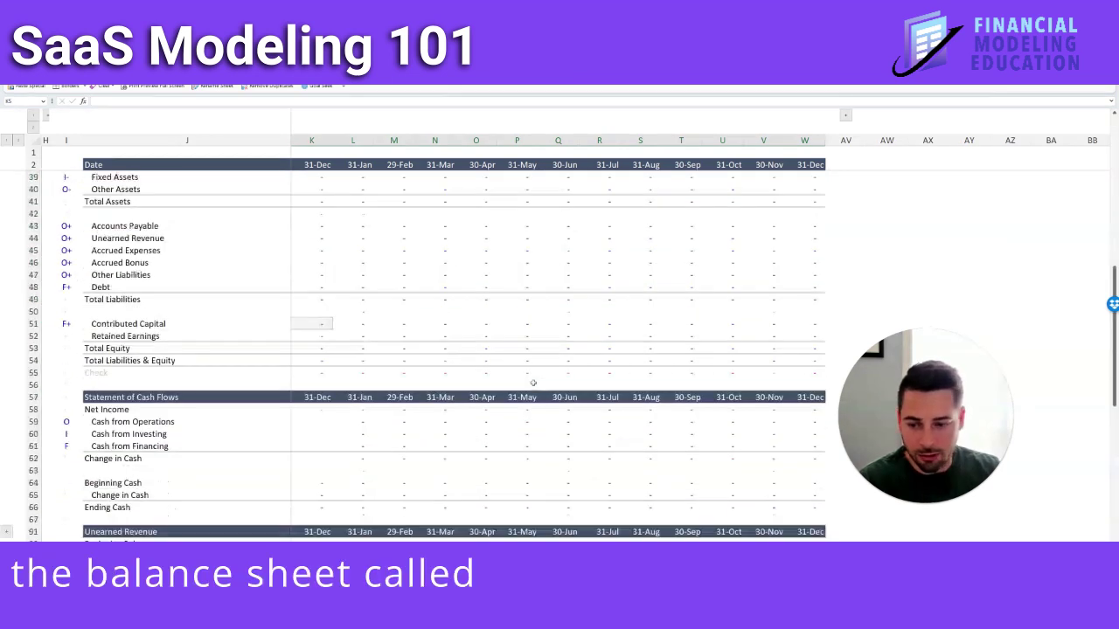
{"action": "scroll", "coordinate": [533, 385], "scroll_direction": "down", "scroll_amount": 3}
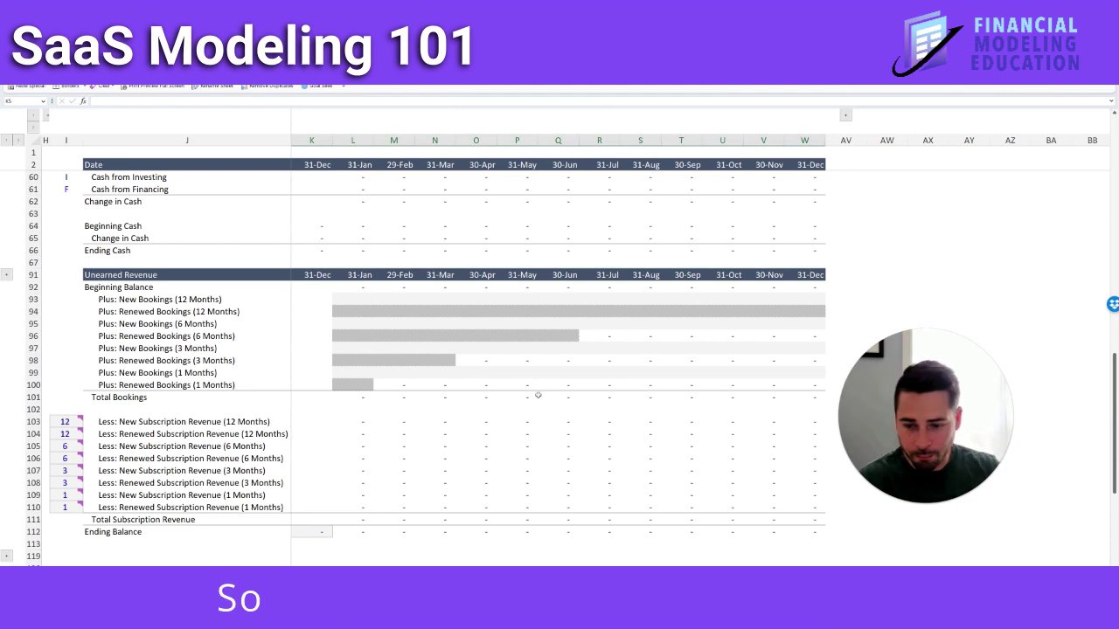
Enter a 120 new 12-month booking in the 31-Jan cell L93
{"action": "left_click", "coordinate": [350, 299]}
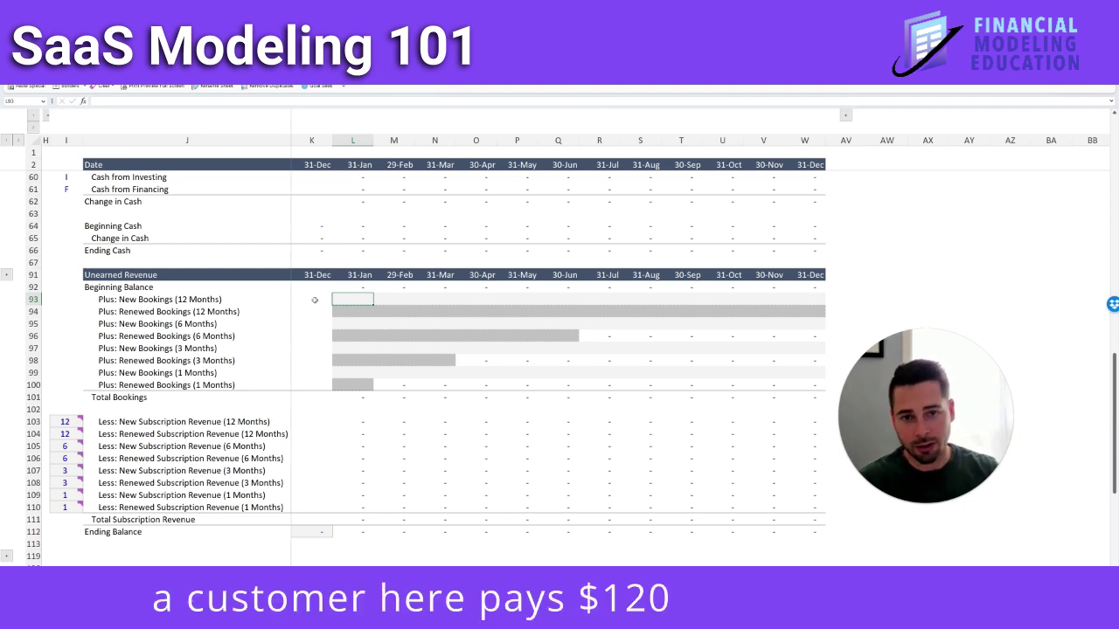
{"action": "type", "text": "120"}
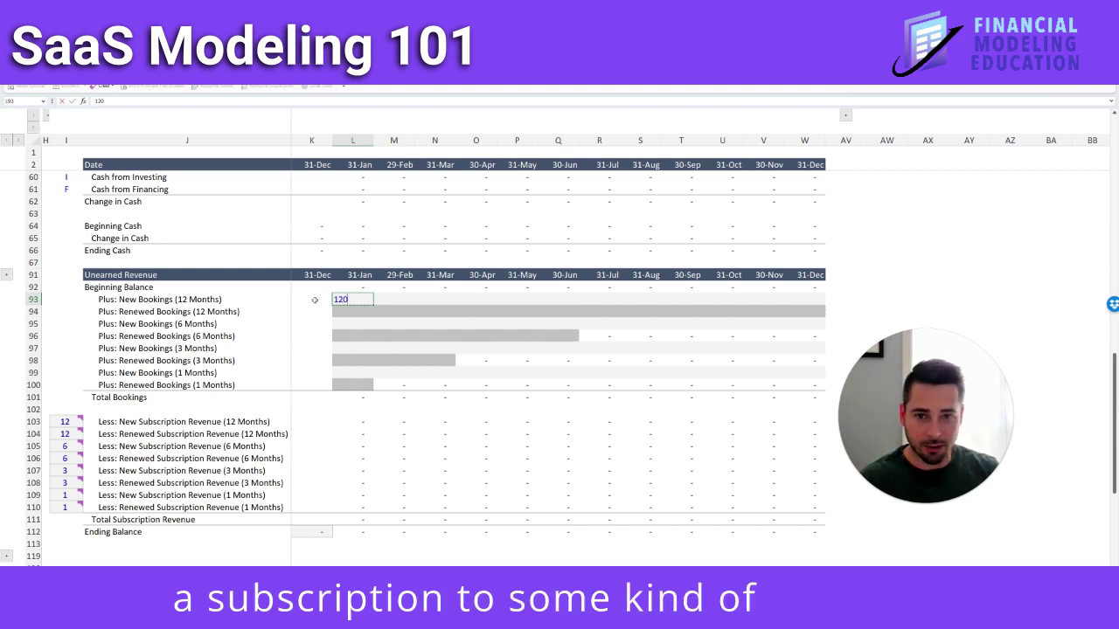
{"action": "key", "text": "Return"}
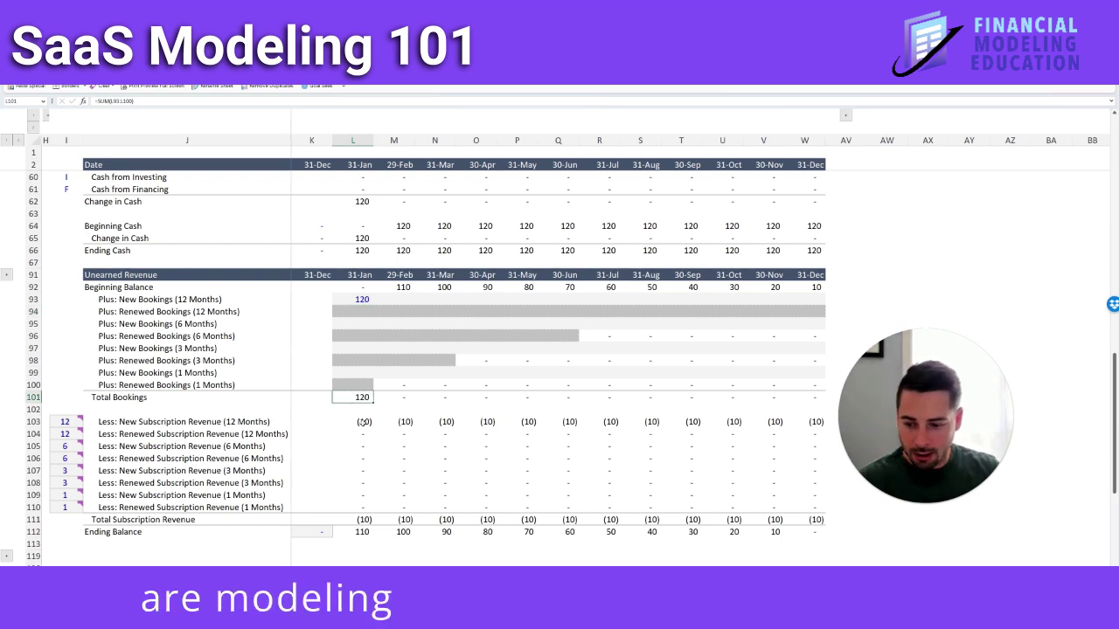
{"action": "left_click", "coordinate": [33, 421]}
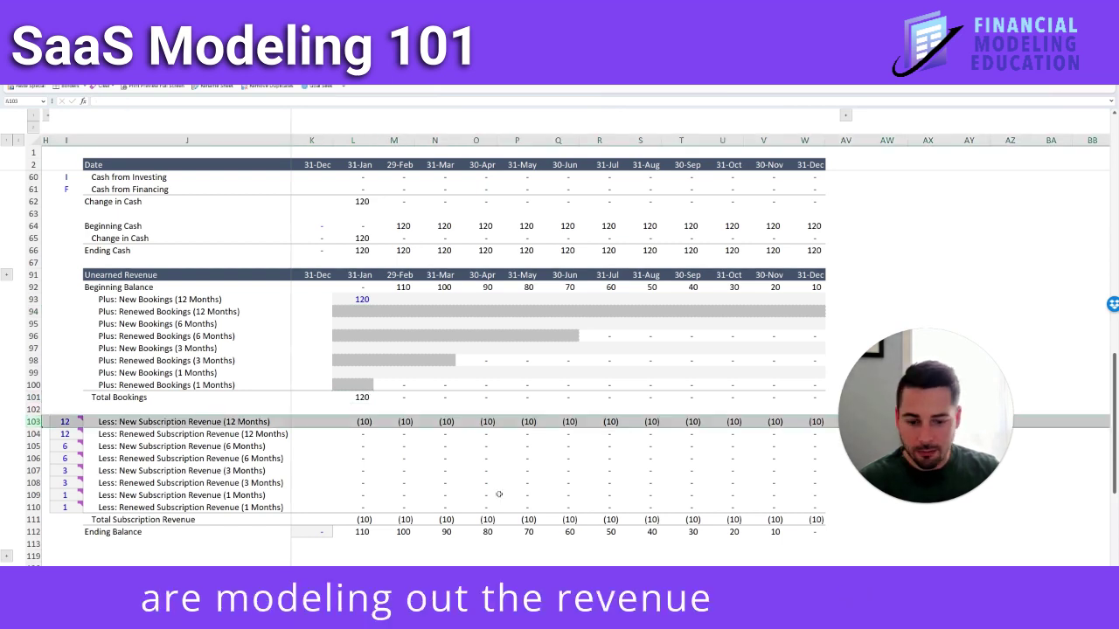
{"action": "left_click_drag", "start_coordinate": [365, 422], "coordinate": [819, 422]}
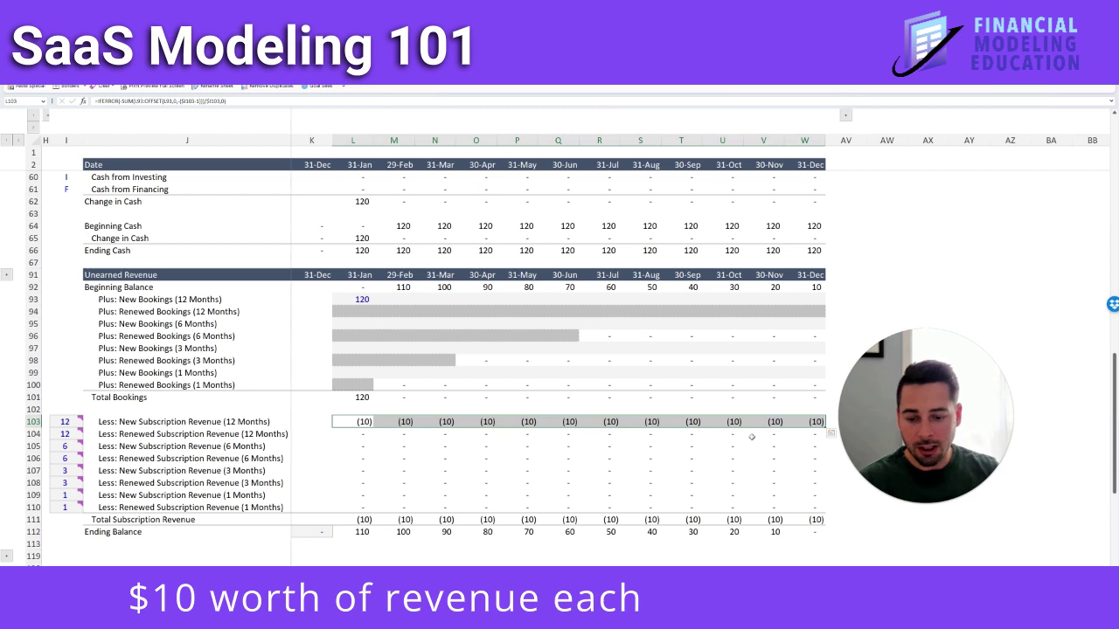
Return to the income statement and highlight the monthly Subscription Revenue of 10 in L6:R6
{"action": "scroll", "coordinate": [714, 399], "scroll_direction": "up", "scroll_amount": 3}
{"action": "scroll", "coordinate": [715, 399], "scroll_direction": "up", "scroll_amount": 15}
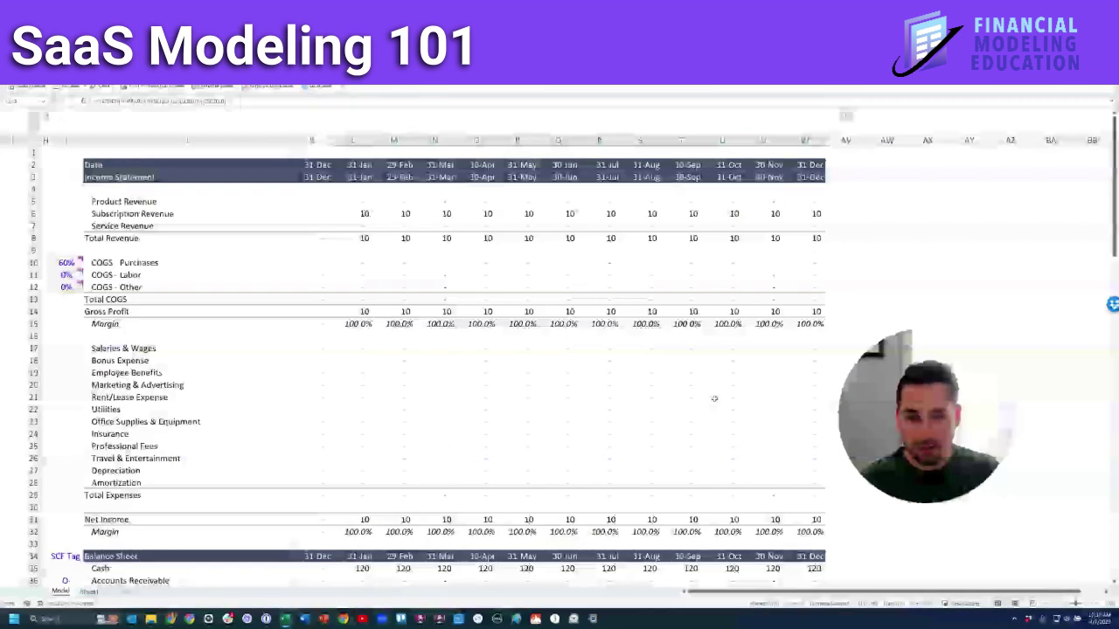
{"action": "left_click_drag", "start_coordinate": [358, 213], "coordinate": [813, 216]}
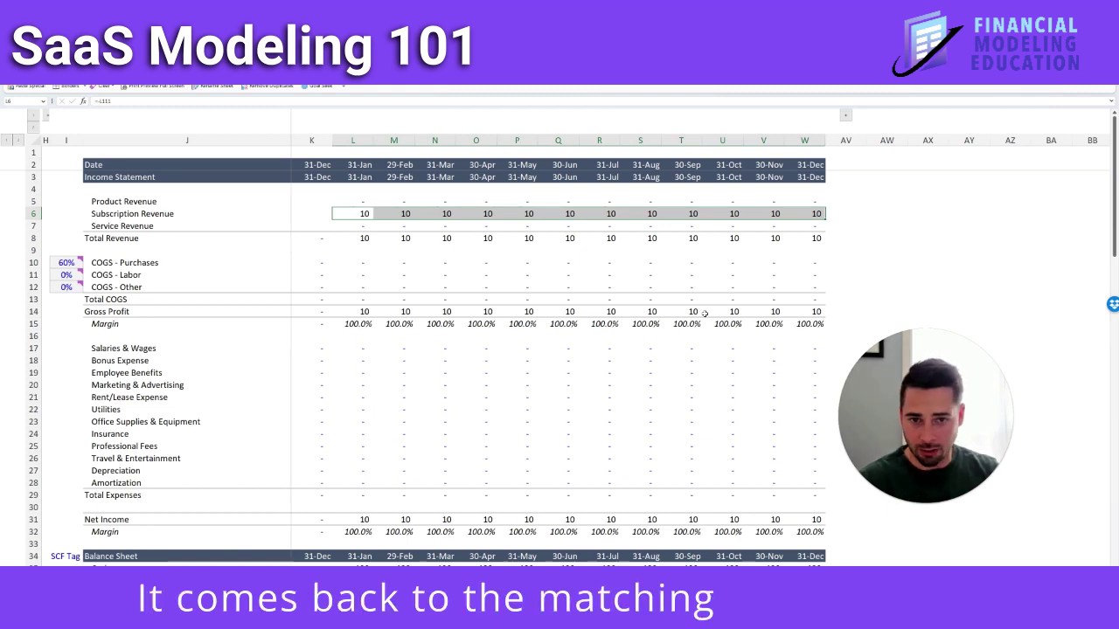
On the cash flow statement, highlight Net Income and inspect the 31-Jan to 30-Apr operating cash formulas
{"action": "scroll", "coordinate": [600, 335], "scroll_direction": "down", "scroll_amount": 7}
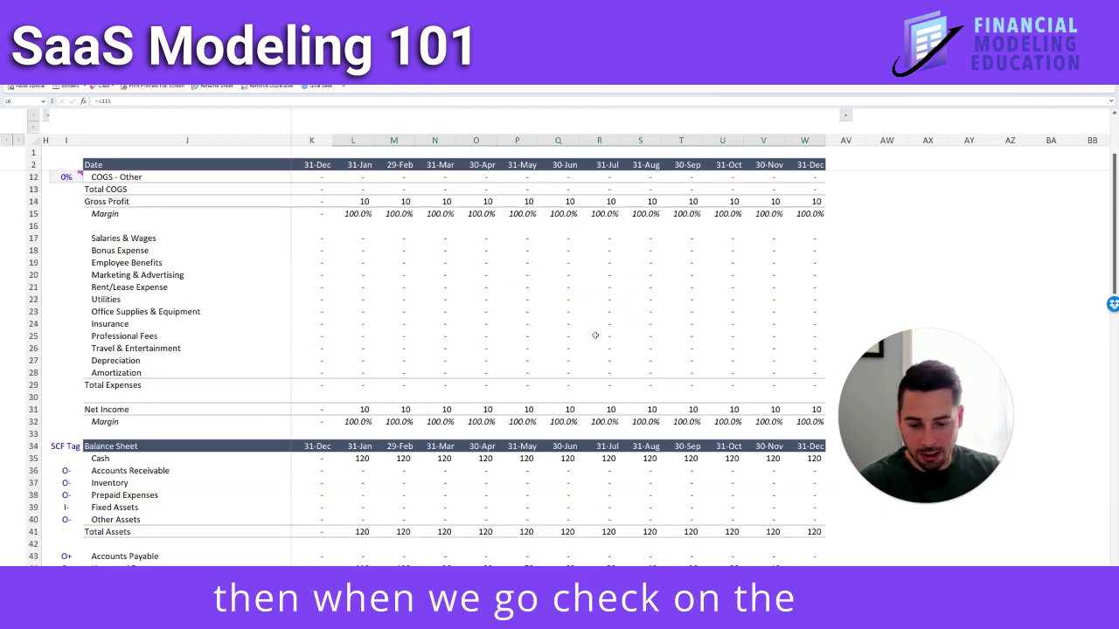
{"action": "scroll", "coordinate": [599, 335], "scroll_direction": "down", "scroll_amount": 7}
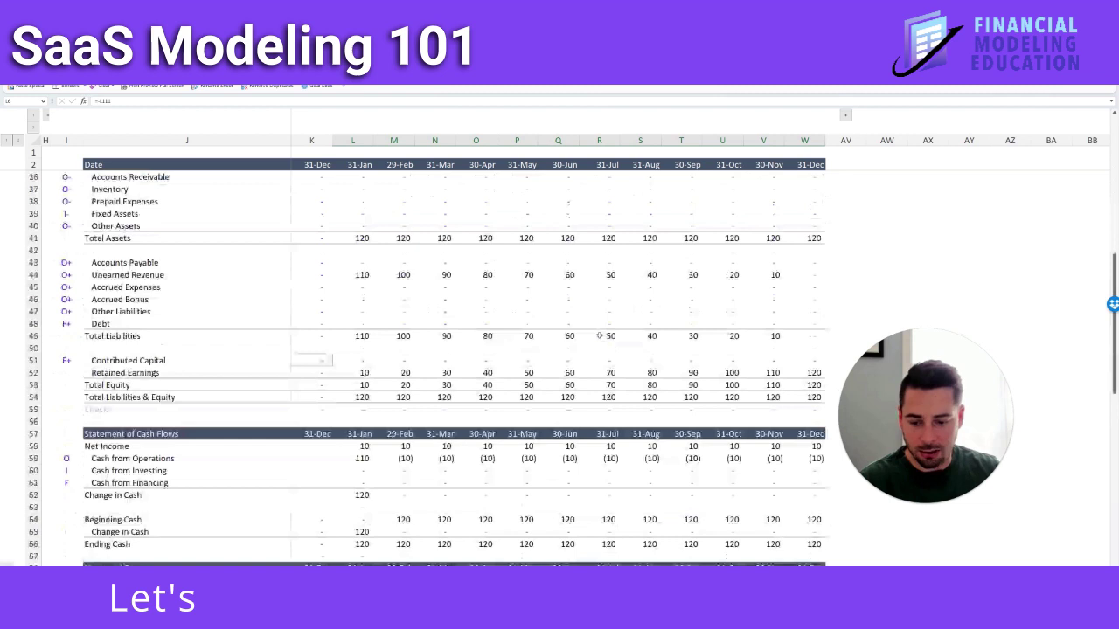
{"action": "scroll", "coordinate": [599, 335], "scroll_direction": "down", "scroll_amount": 1}
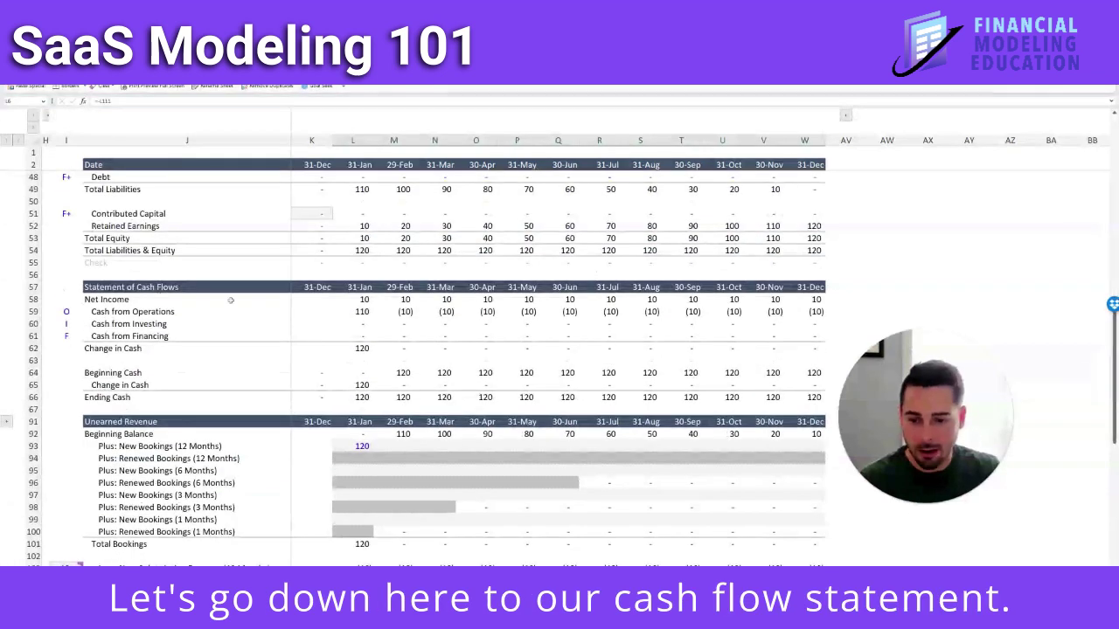
{"action": "left_click", "coordinate": [35, 299]}
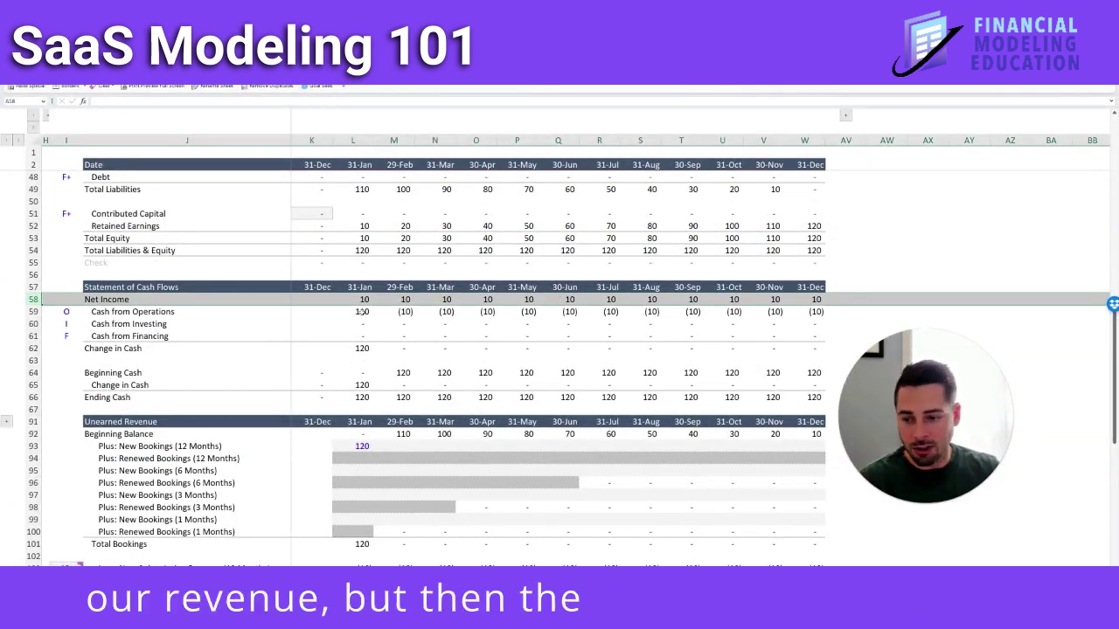
{"action": "left_click", "coordinate": [372, 315]}
{"action": "left_click", "coordinate": [404, 312]}
{"action": "left_click", "coordinate": [445, 312]}
{"action": "left_click", "coordinate": [486, 312]}
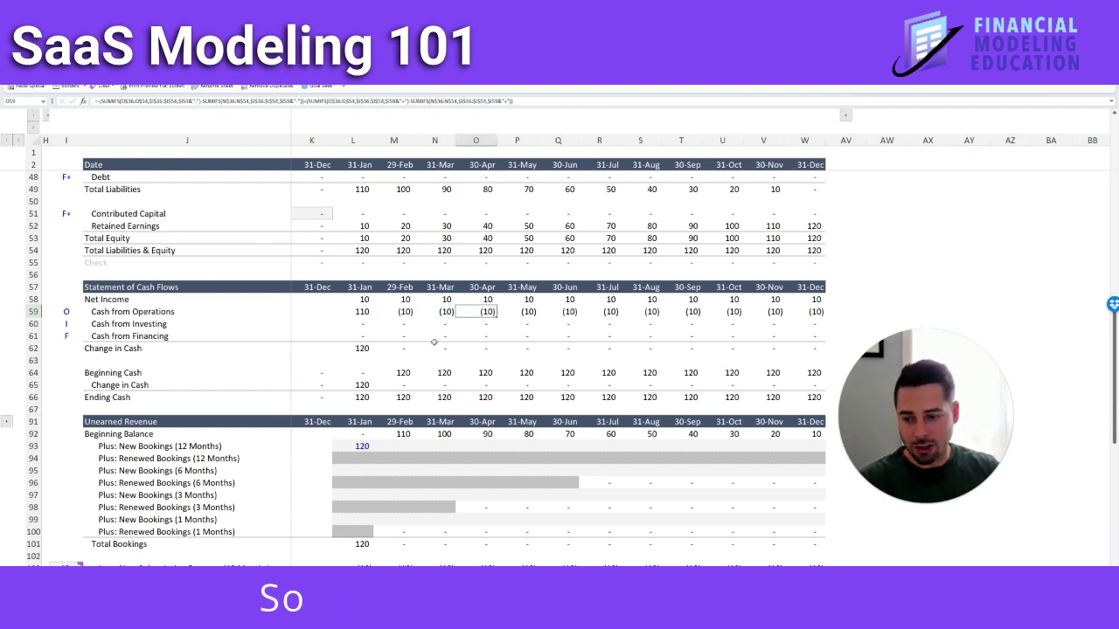
Highlight the Change in Cash row and its zero monthly changes after January in M62:W62
{"action": "left_click", "coordinate": [33, 347]}
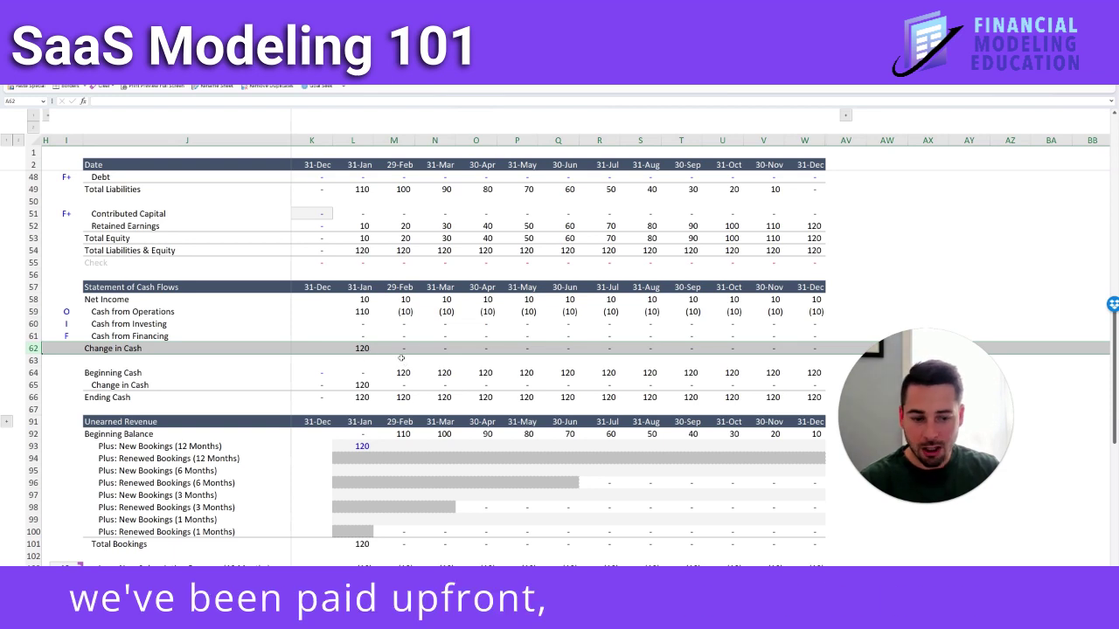
{"action": "left_click_drag", "start_coordinate": [400, 348], "coordinate": [804, 349]}
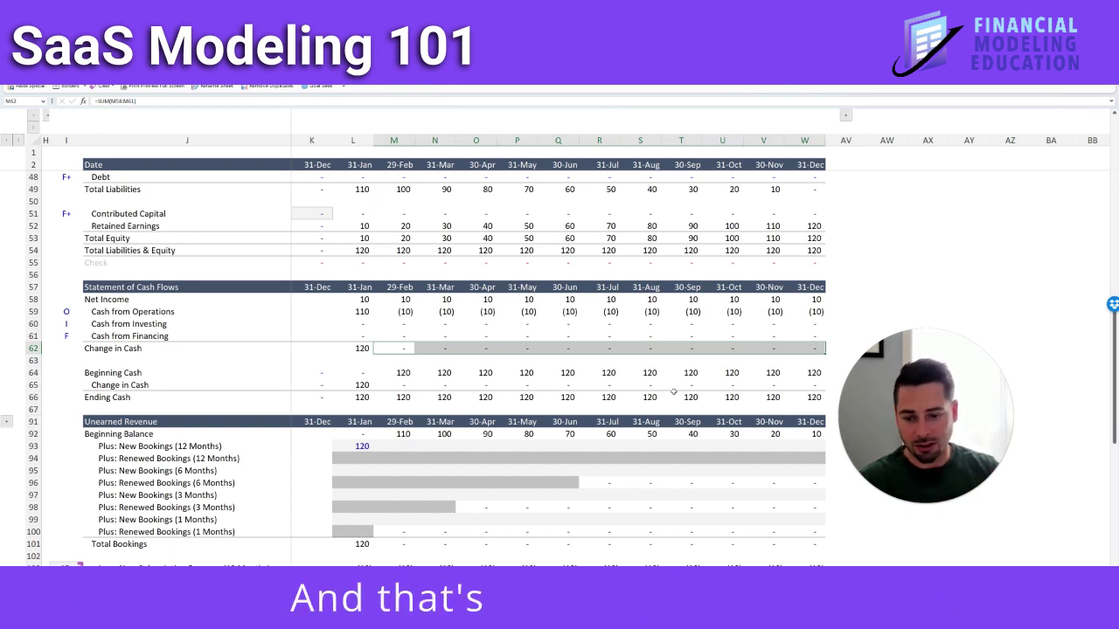
{"action": "scroll", "coordinate": [602, 384], "scroll_direction": "up", "scroll_amount": 2}
{"action": "scroll", "coordinate": [602, 373], "scroll_direction": "up", "scroll_amount": 5}
{"action": "left_click", "coordinate": [114, 385]}
{"action": "key", "text": "shift+space"}
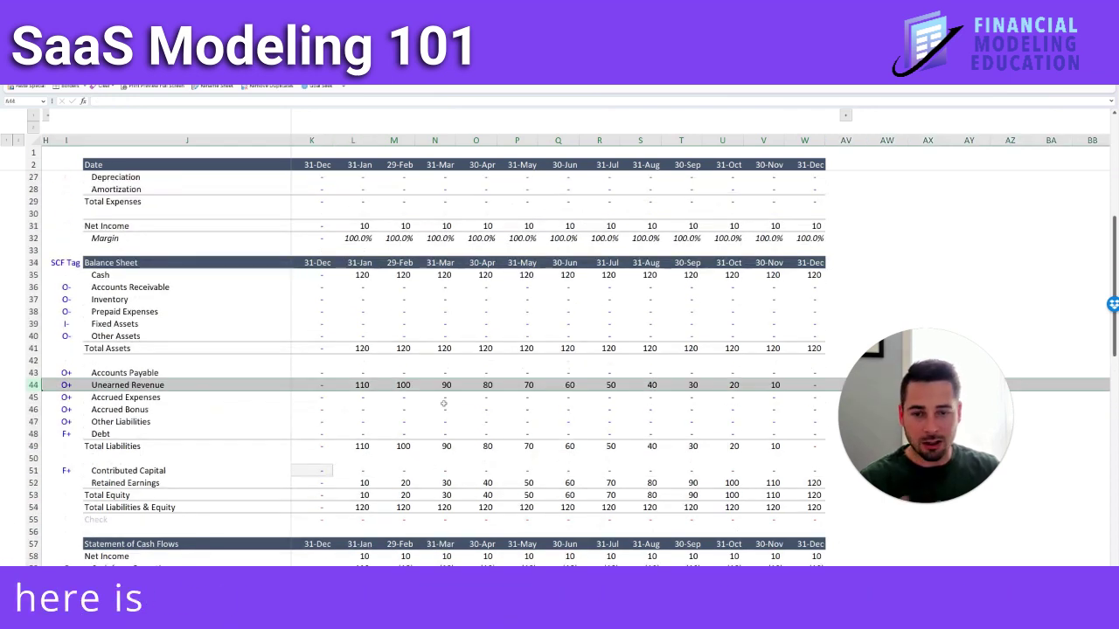
{"action": "key", "text": "Right"}
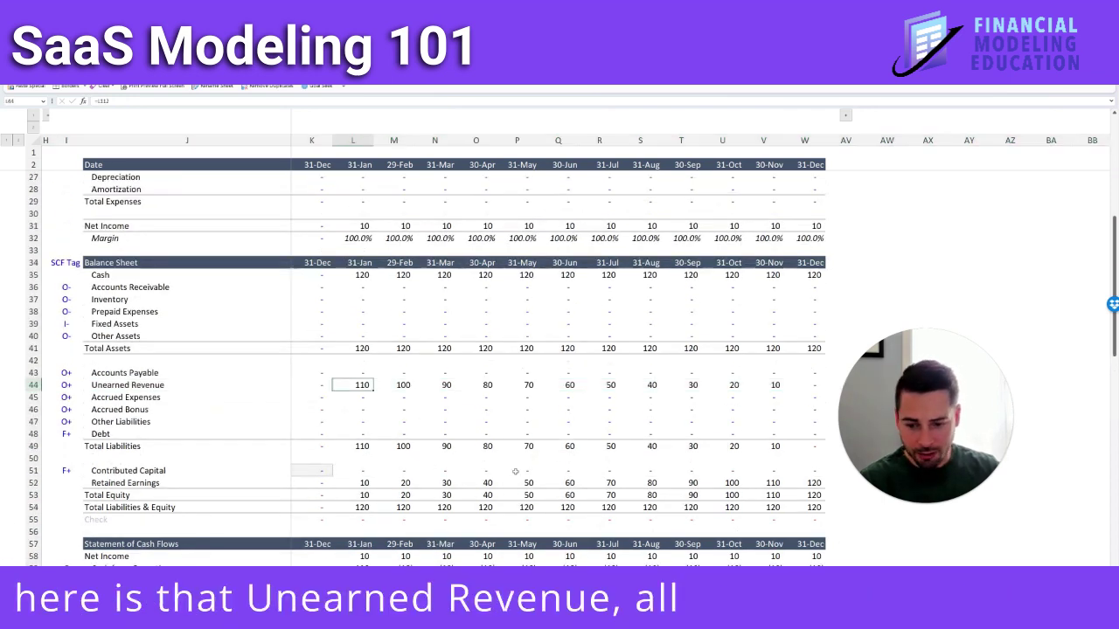
{"action": "key", "text": "Right"}
{"action": "key", "text": "Right"}
{"action": "key", "text": "Right"}
{"action": "key", "text": "Right"}
{"action": "key", "text": "Right"}
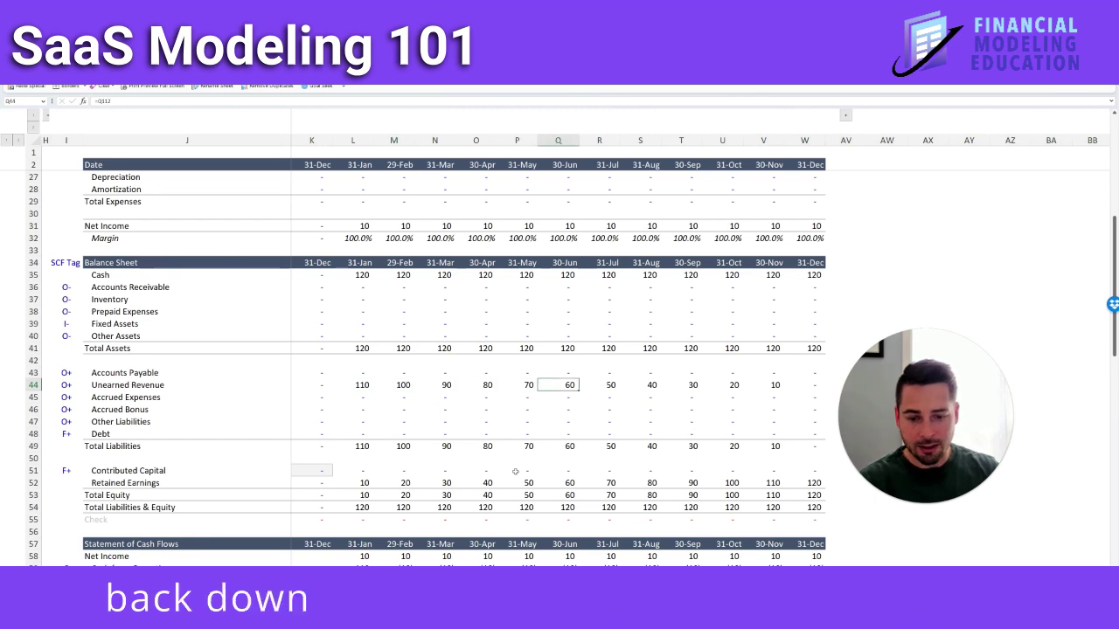
{"action": "left_click", "coordinate": [362, 385]}
{"action": "left_click", "coordinate": [404, 392]}
{"action": "left_click", "coordinate": [450, 386]}
{"action": "left_click", "coordinate": [488, 386]}
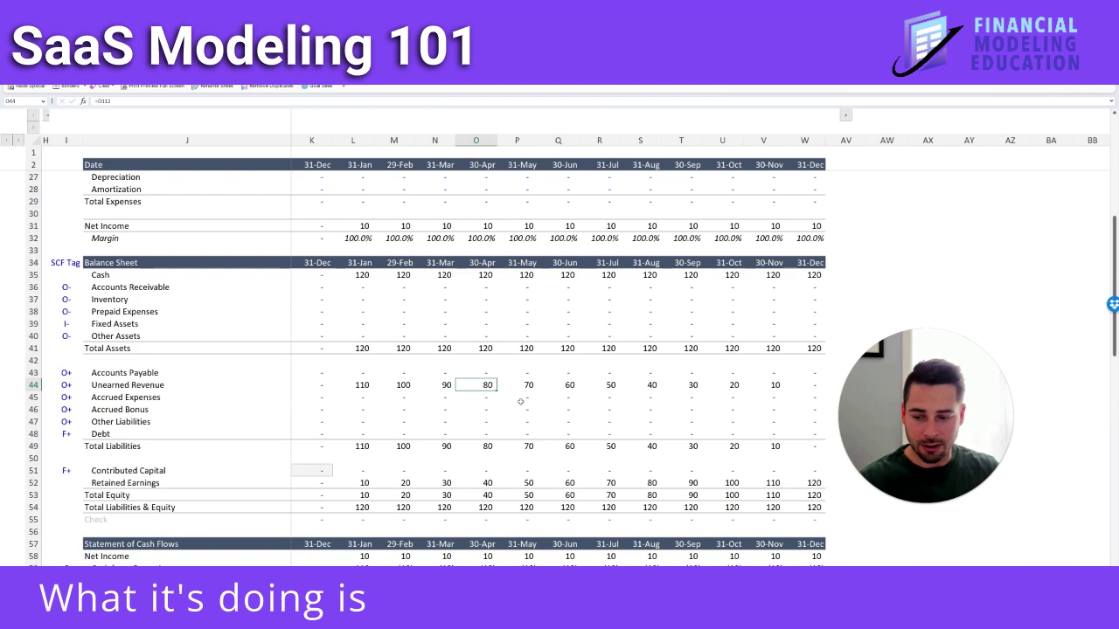